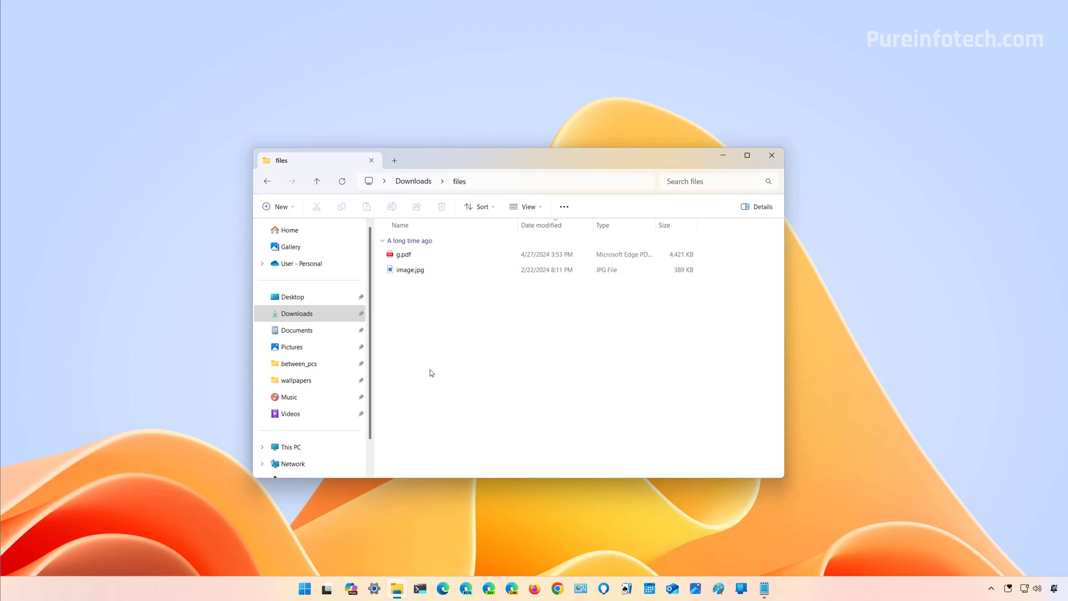
Drag g.pdf onto the 'Drag here to share' tray and drop it on a target to open its Share dialog
click(412, 256)
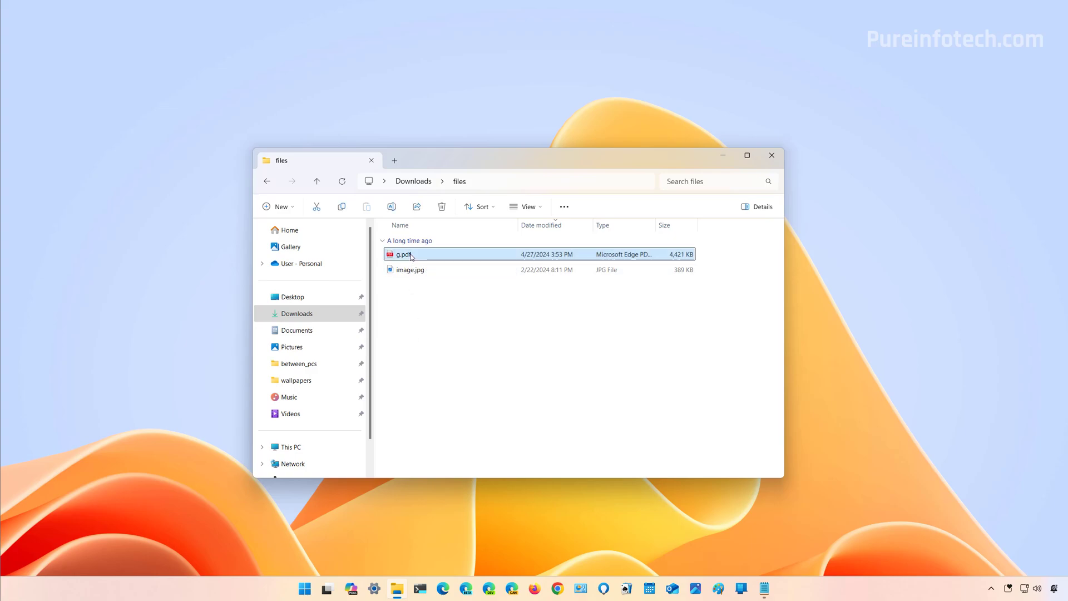
drag(411, 256, 485, 42)
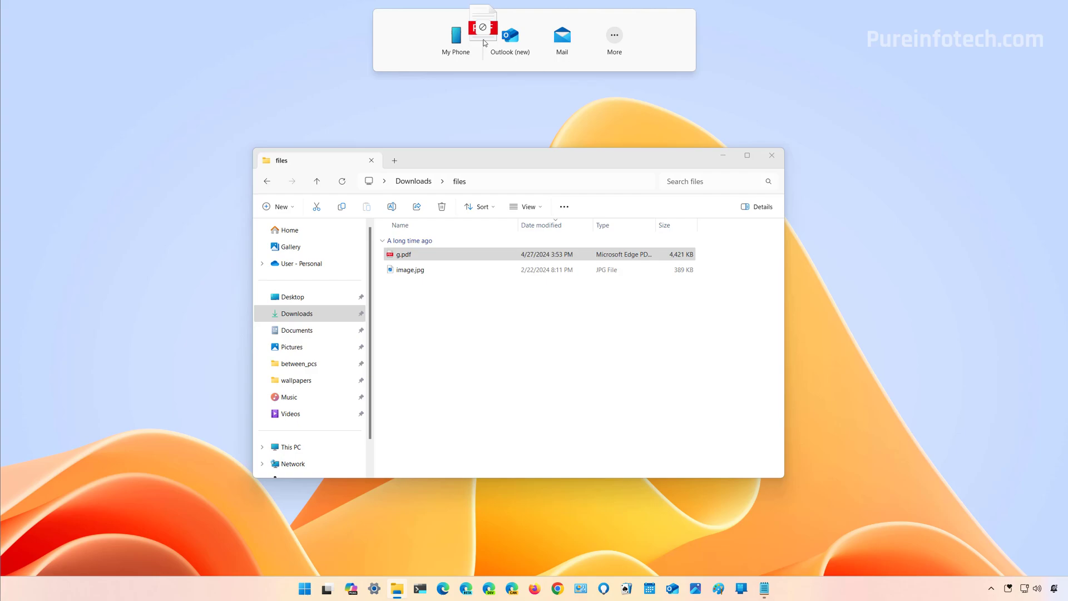
drag(484, 42, 622, 49)
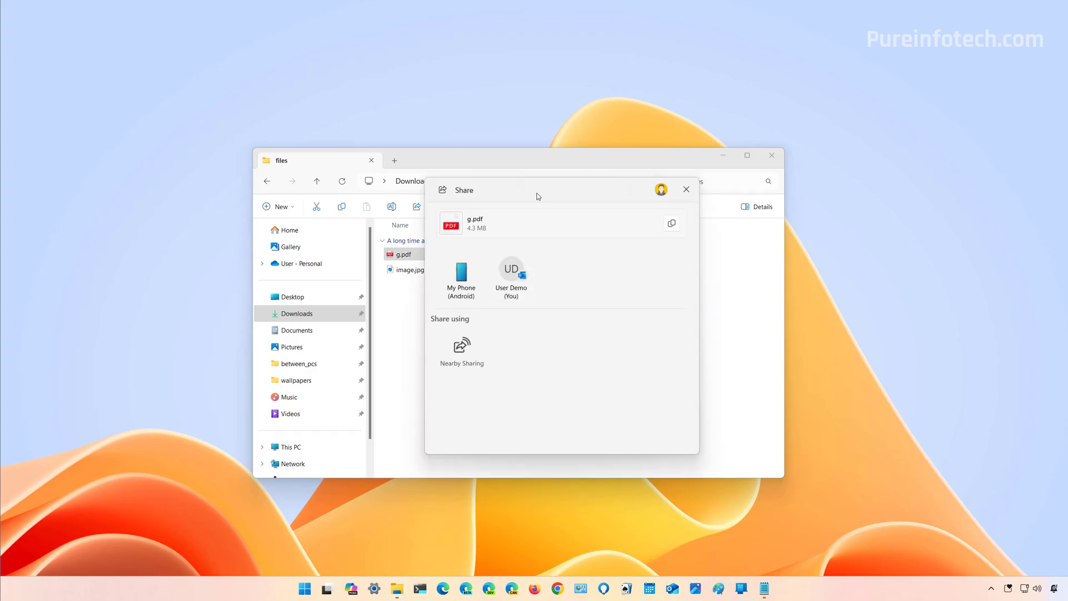
Drag g.pdf up toward the share tray a second time
drag(403, 255, 512, 49)
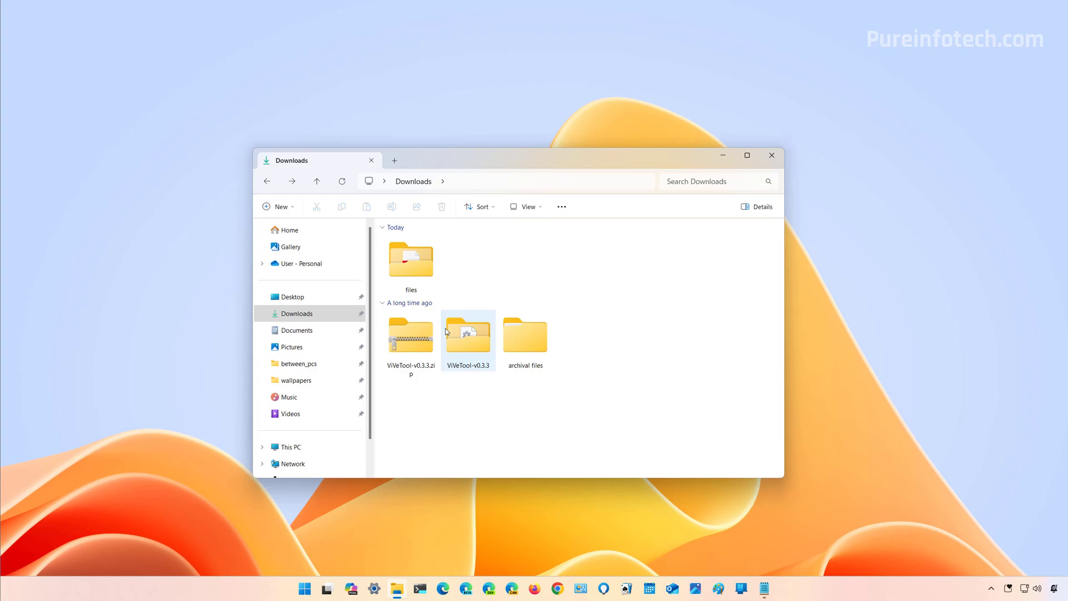
Drag the files folder and ViVeTool-v0.3.3.zip toward the tray, then reopen files and drag both files up
drag(420, 274, 412, 253)
click(412, 341)
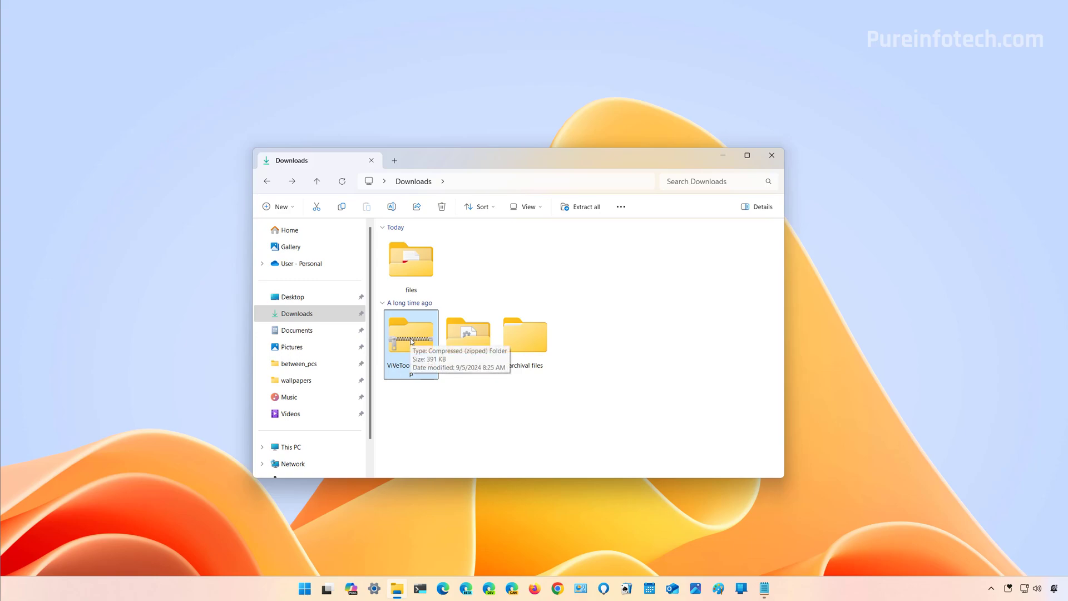
drag(412, 341, 406, 261)
double_click(412, 261)
drag(406, 261, 437, 293)
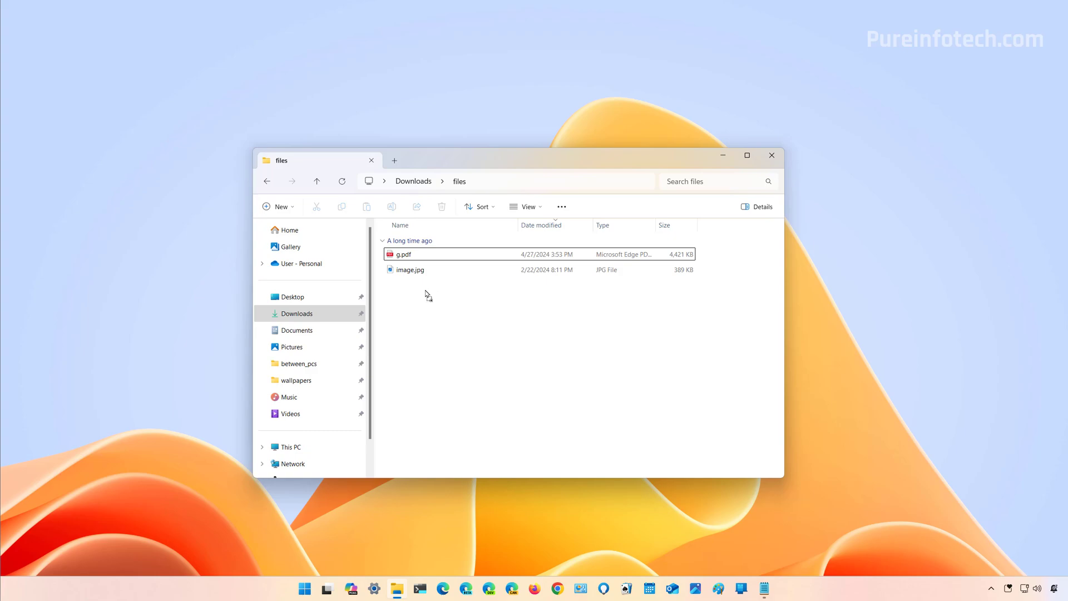
Share image.jpg into Paint through the drag tray, then enlarge the Paint window and zoom out
mouse_move(412, 255)
mouse_down()
mouse_move(489, 109)
mouse_move(443, 232)
mouse_move(479, 5)
mouse_move(474, 48)
mouse_move(461, 53)
mouse_move(573, 52)
mouse_move(462, 329)
mouse_move(408, 277)
mouse_move(462, 183)
mouse_move(468, 53)
mouse_move(518, 52)
mouse_move(464, 53)
mouse_move(542, 58)
mouse_up()
click(408, 278)
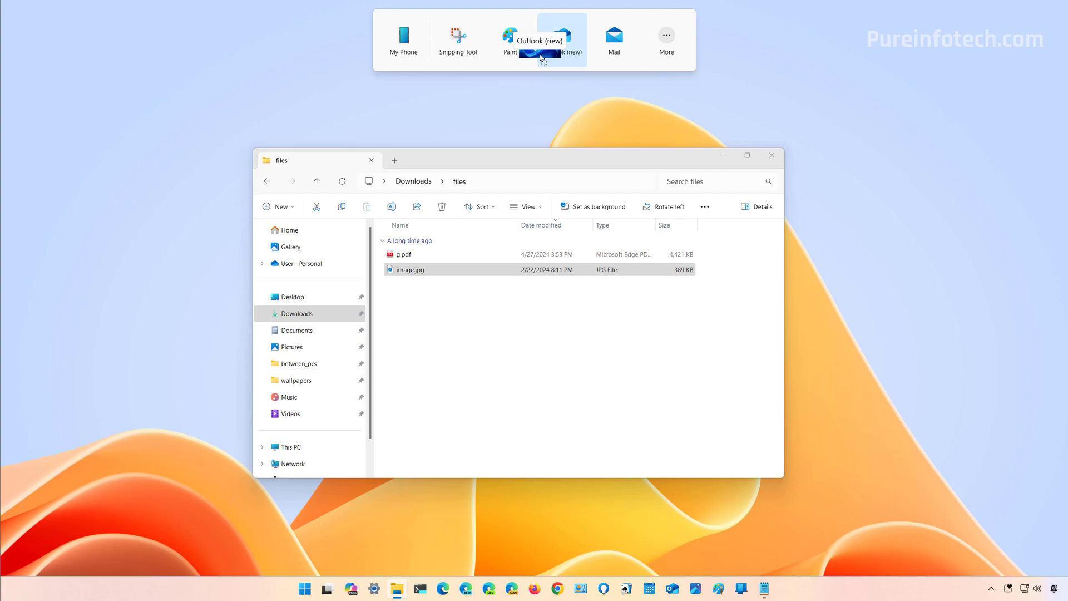
drag(541, 57, 521, 50)
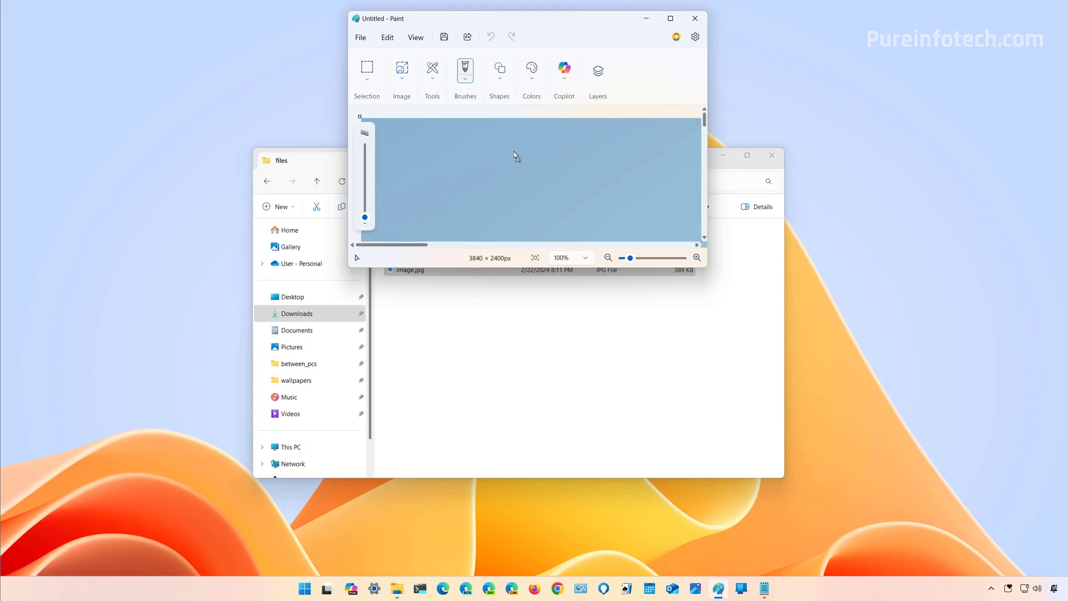
drag(708, 272, 710, 274)
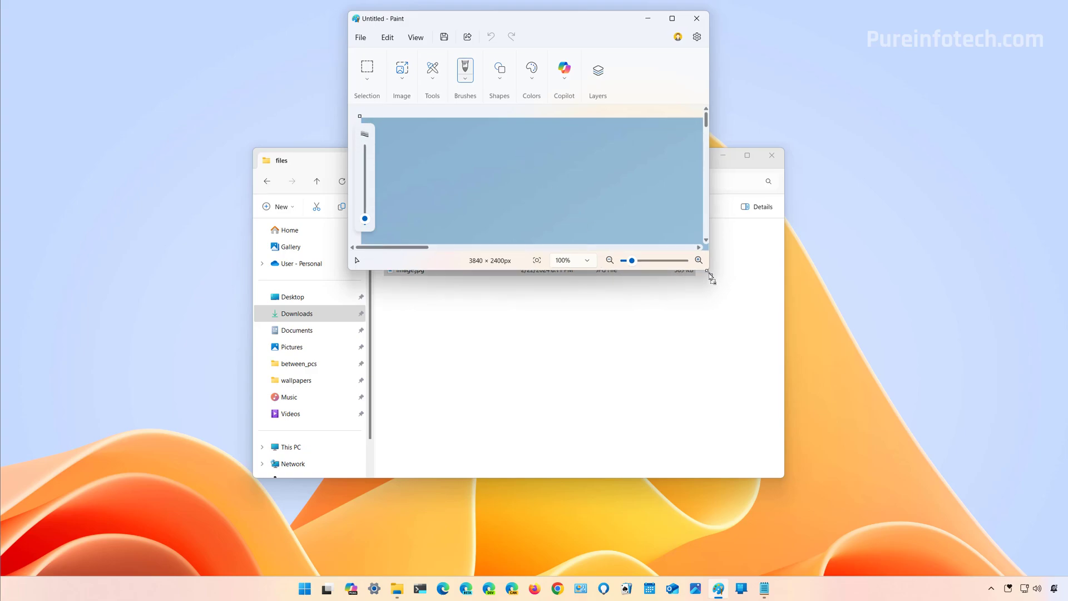
click(610, 259)
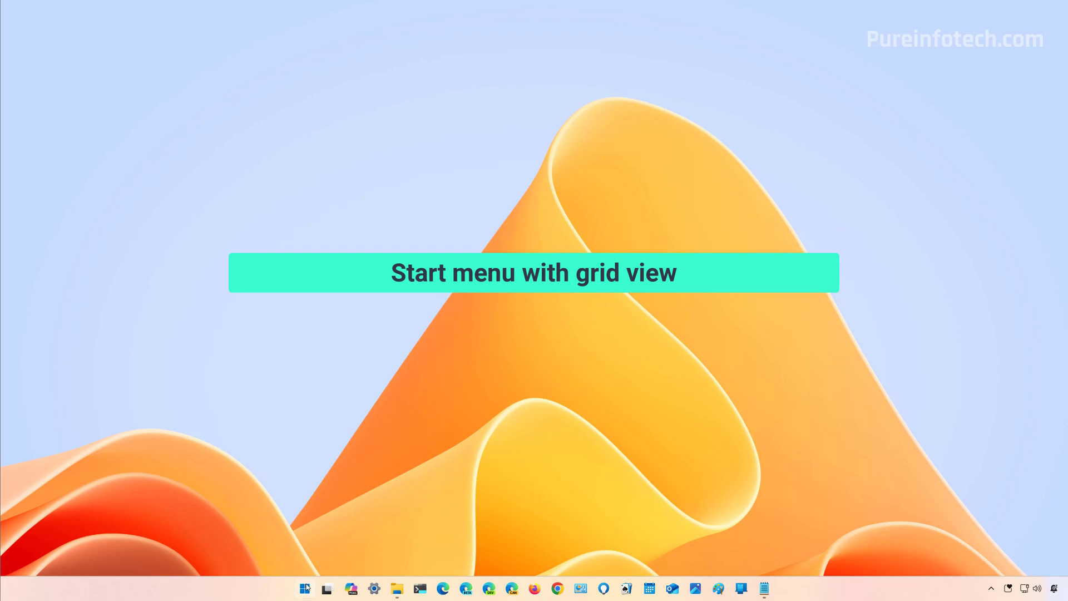
Open Start's All apps view and switch its layout to Name list
click(304, 588)
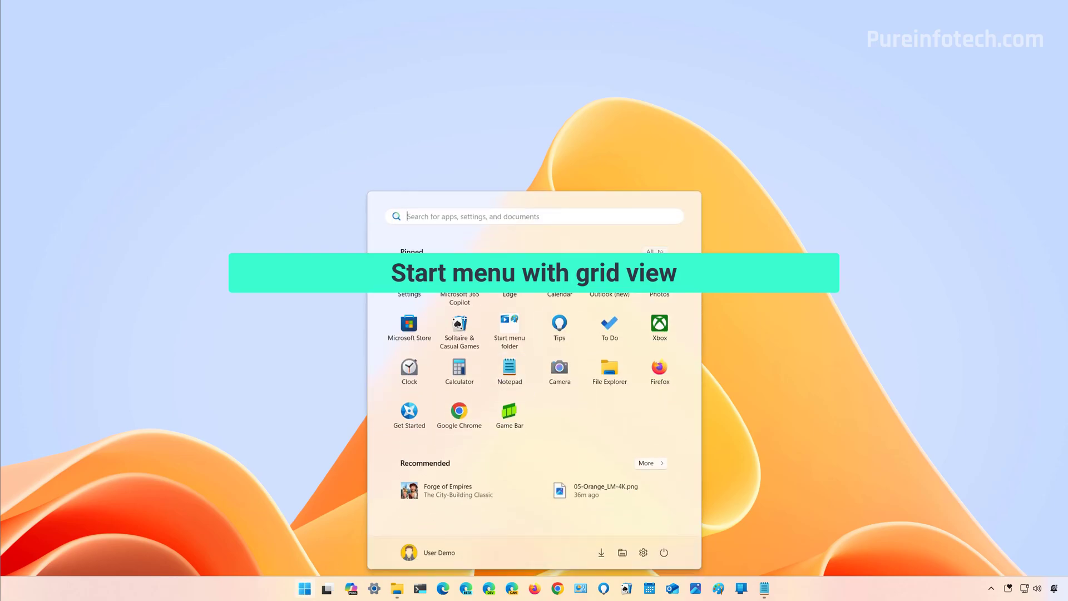
click(655, 251)
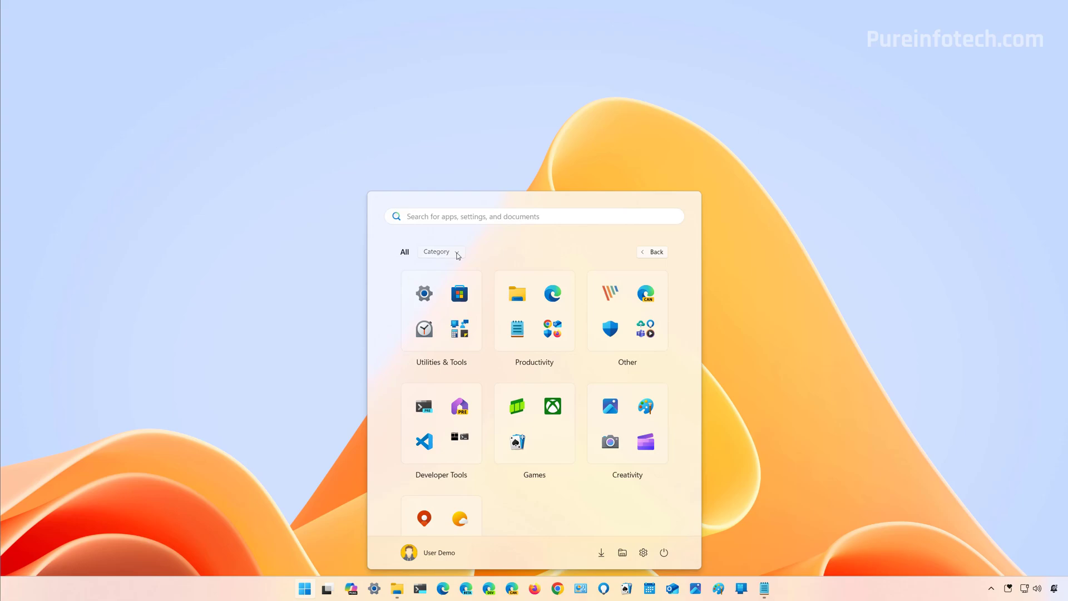
click(457, 253)
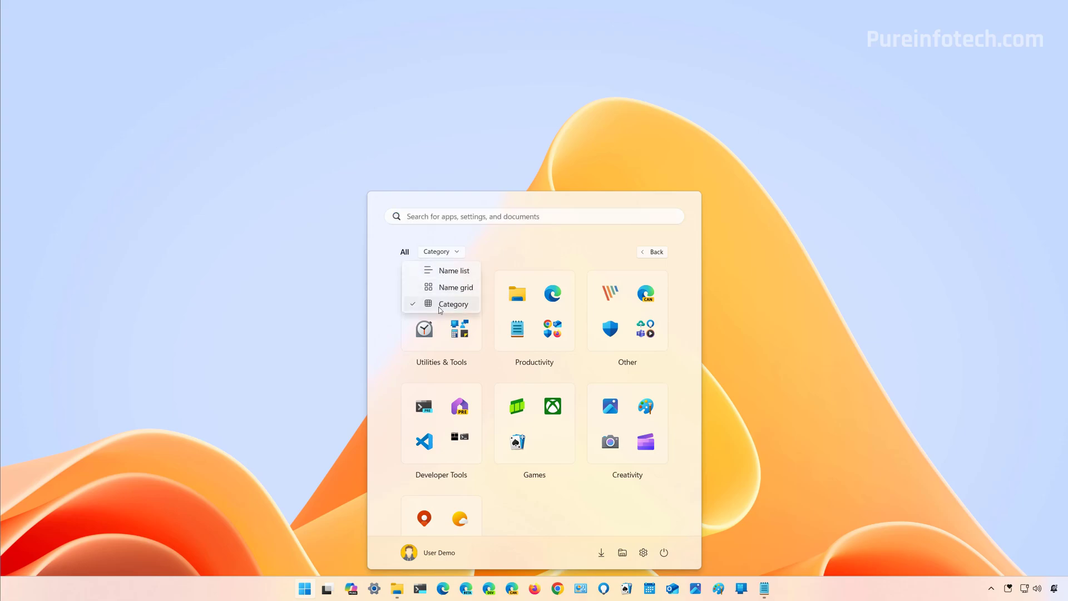
click(462, 276)
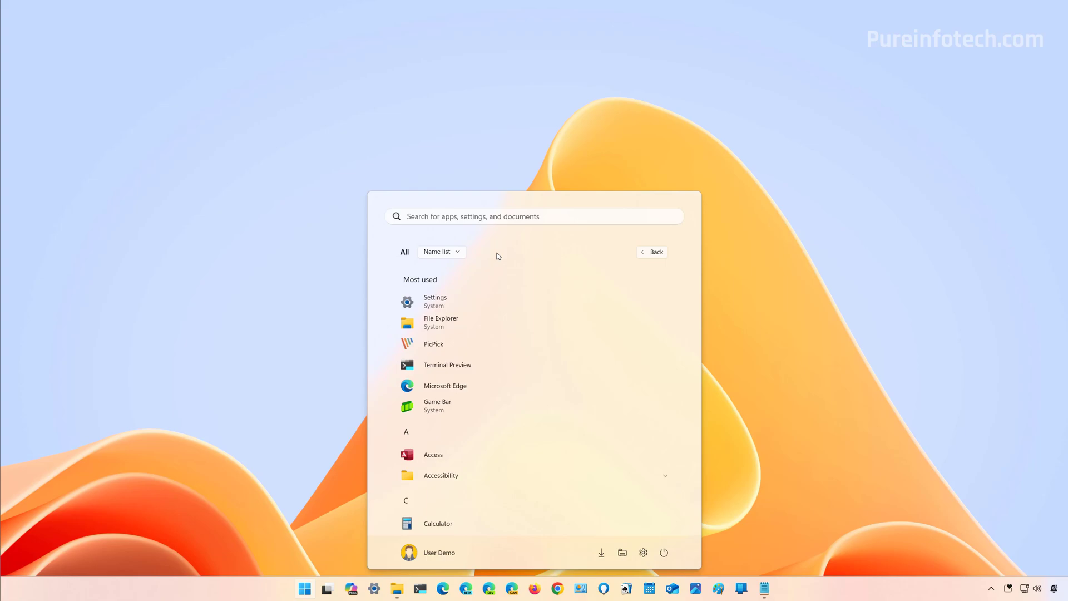
Switch the All apps layout to Name grid and scroll through the apps
click(456, 252)
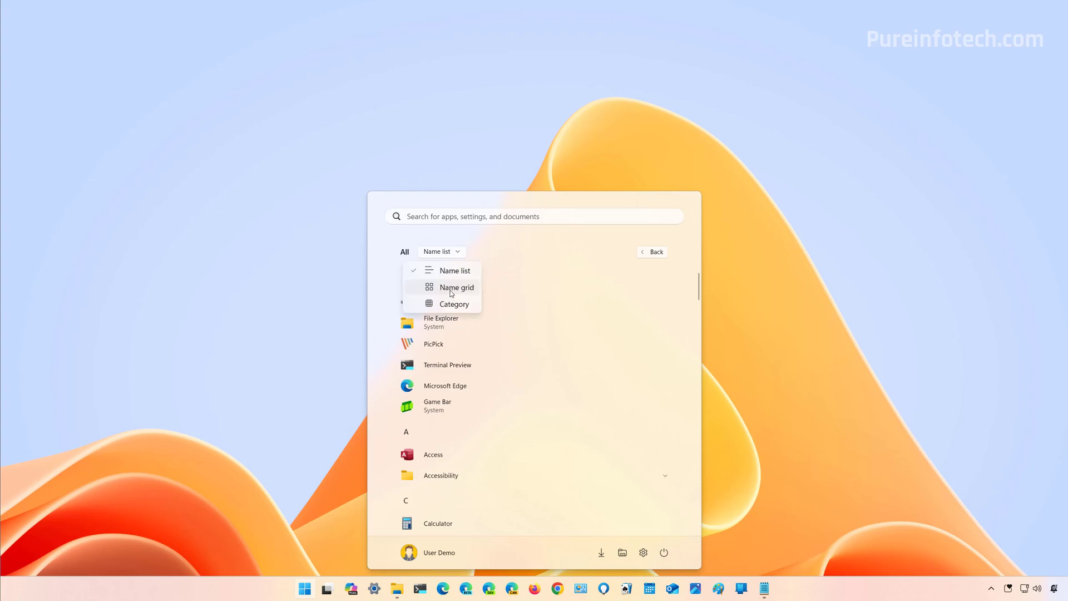
click(451, 288)
scroll(538, 345, down, 5)
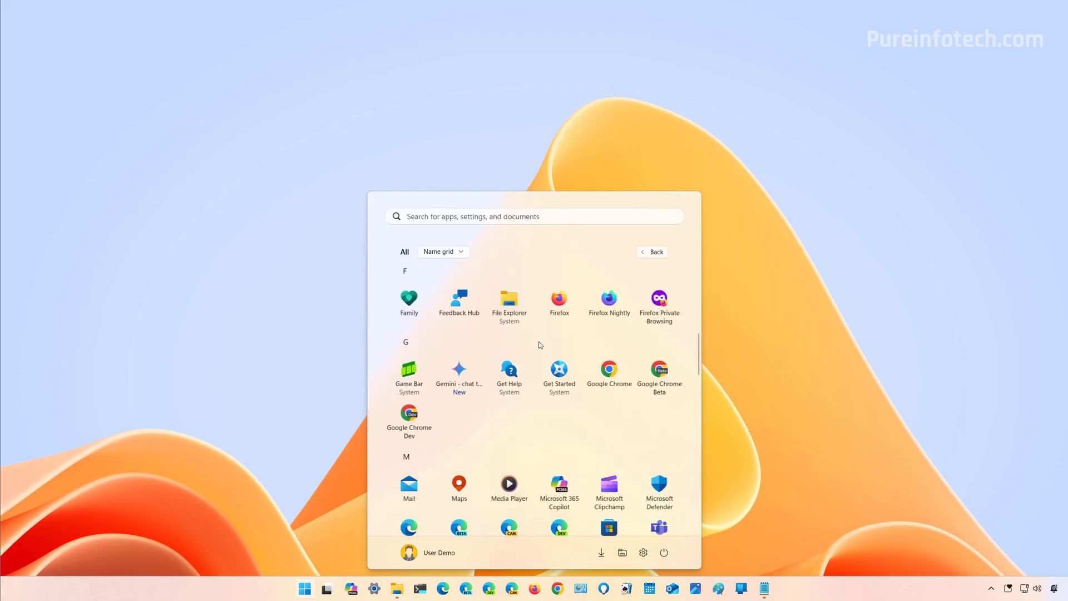
scroll(538, 345, down, 8)
scroll(538, 344, up, 15)
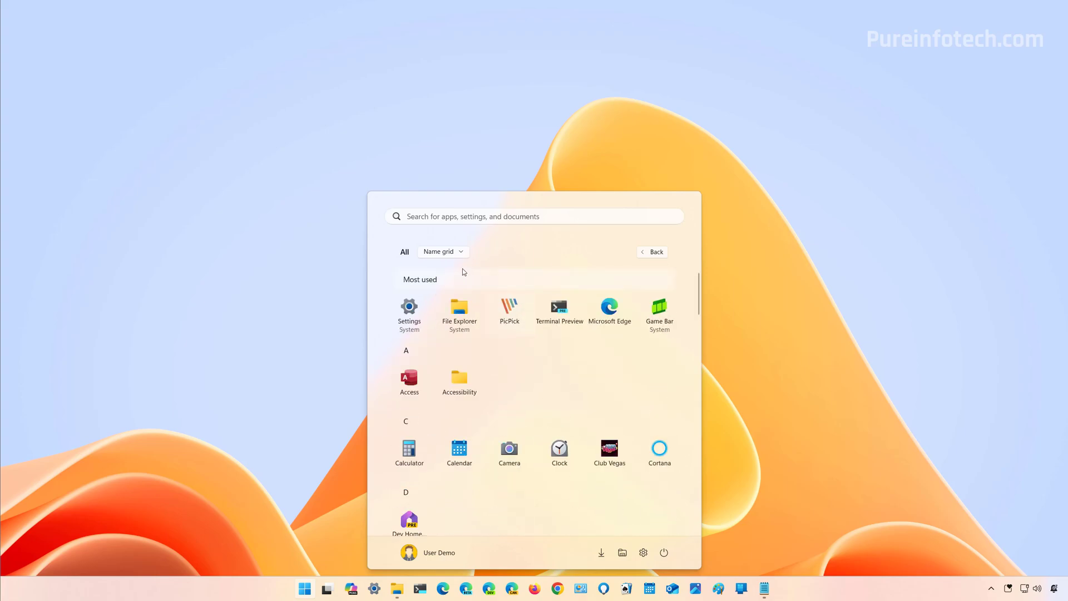
click(455, 253)
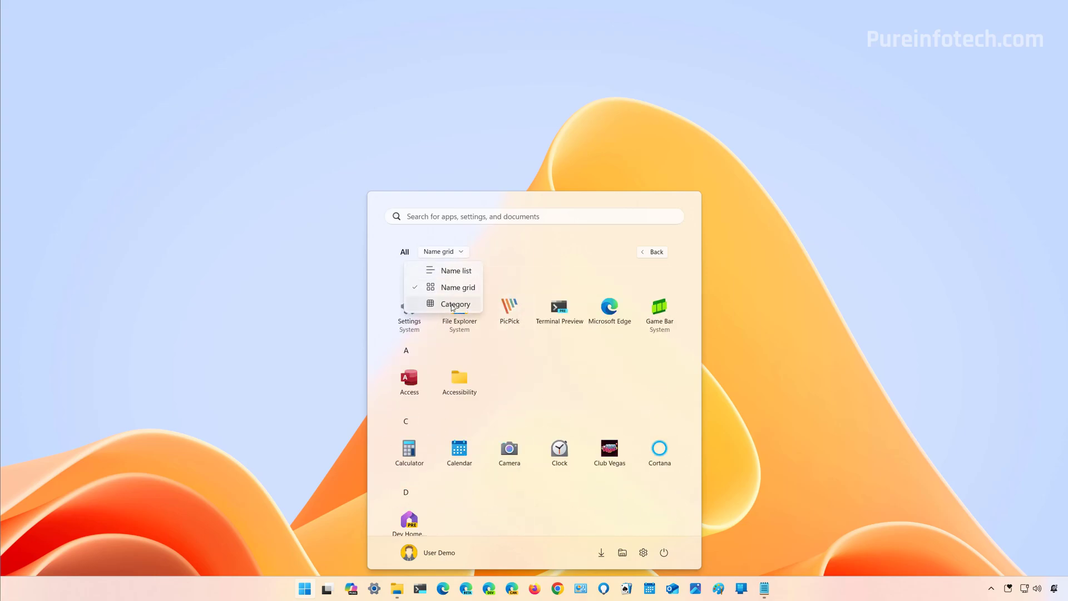
Switch the All apps layout to Category and scroll through the category folders
click(445, 302)
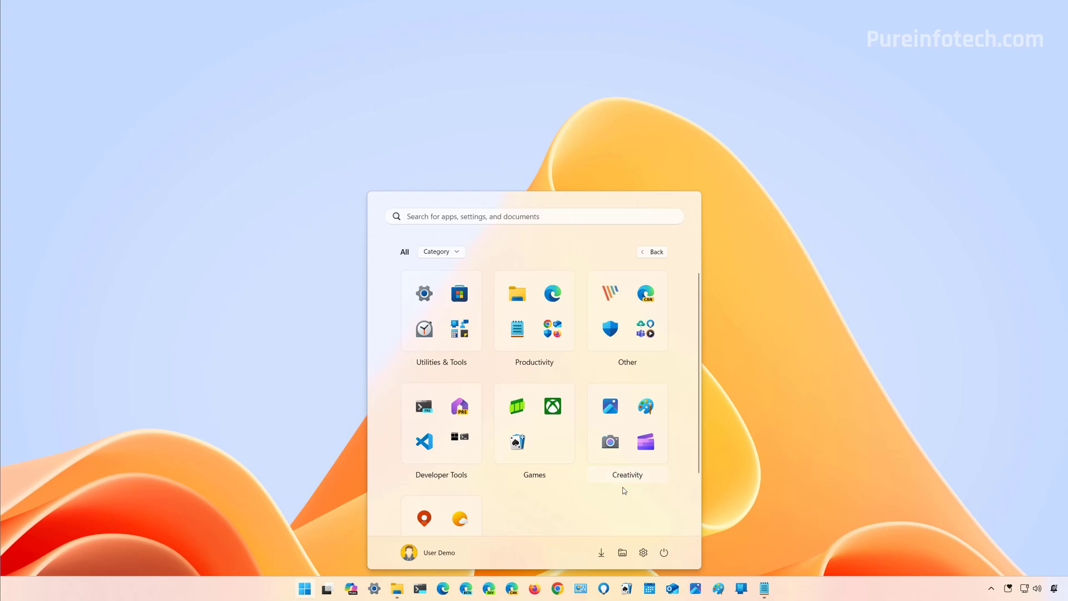
scroll(602, 505, down, 2)
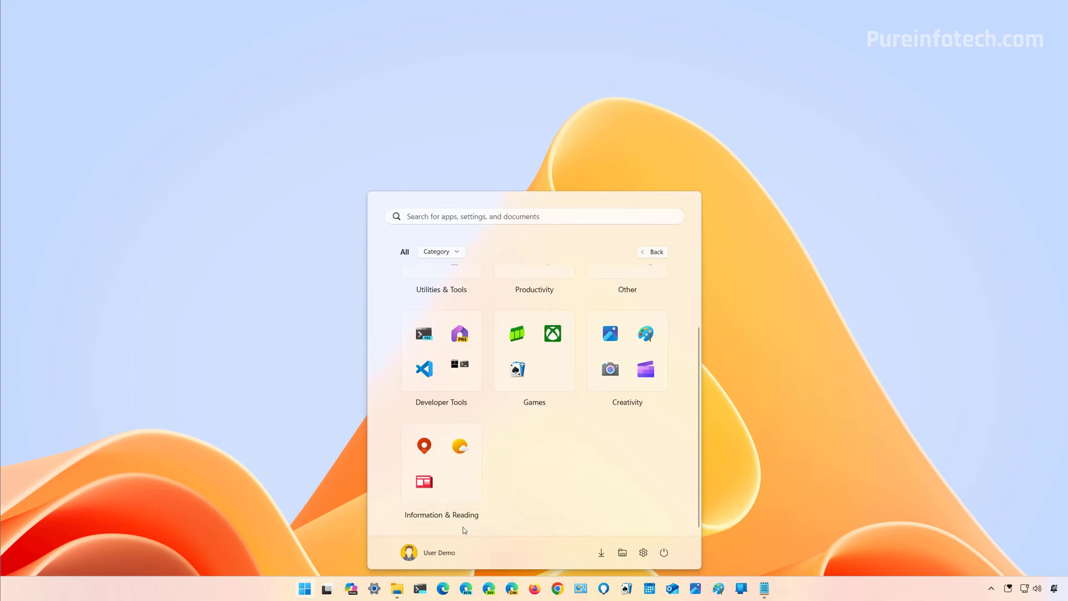
scroll(554, 508, up, 2)
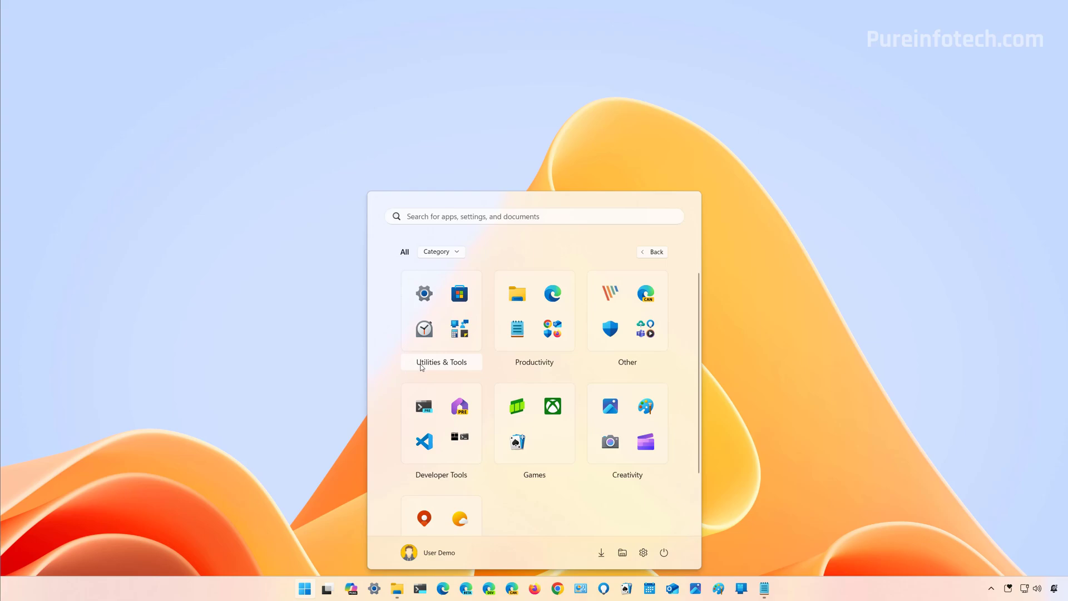
Expand and collapse the Utilities & Tools category folder twice
click(432, 363)
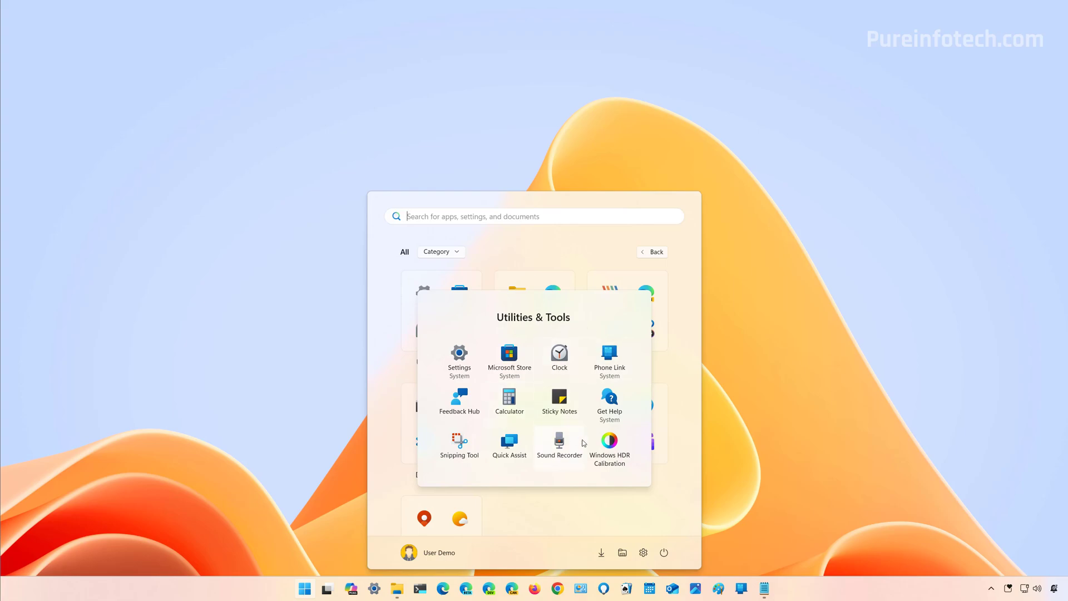
click(559, 251)
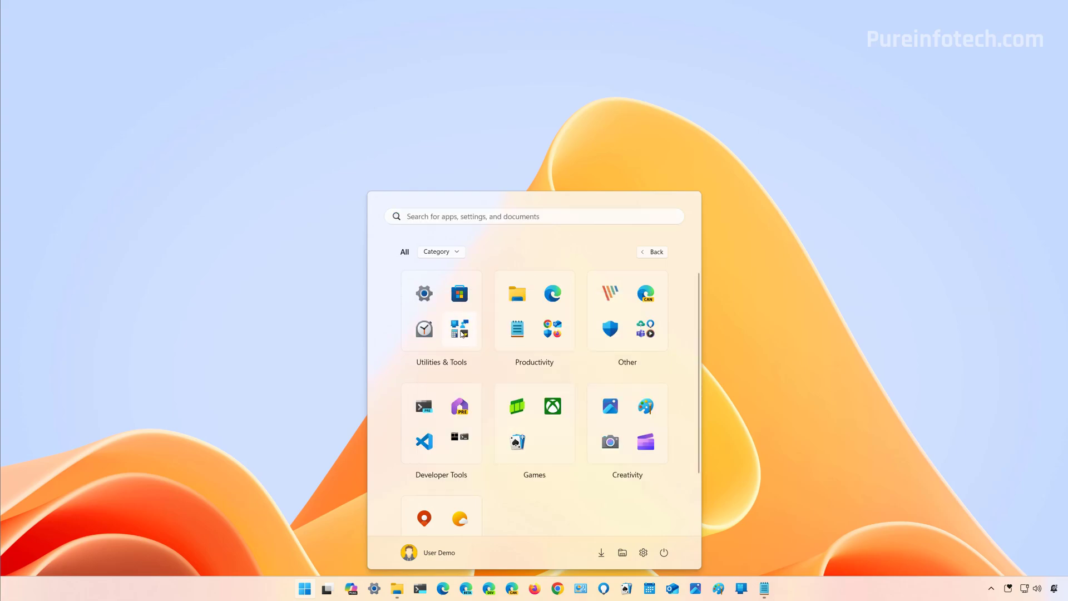
click(461, 333)
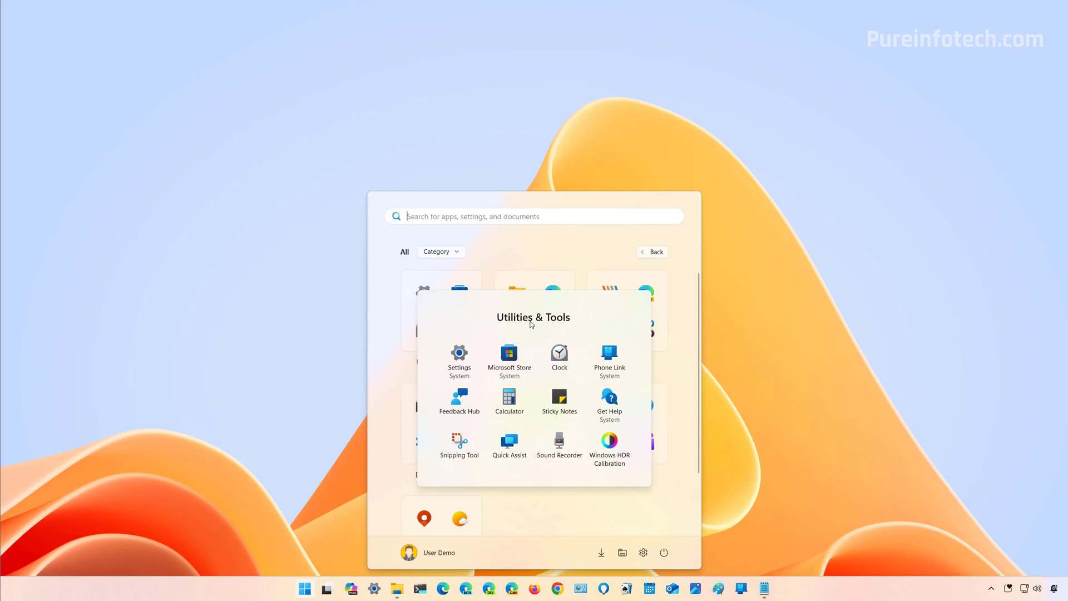
click(512, 257)
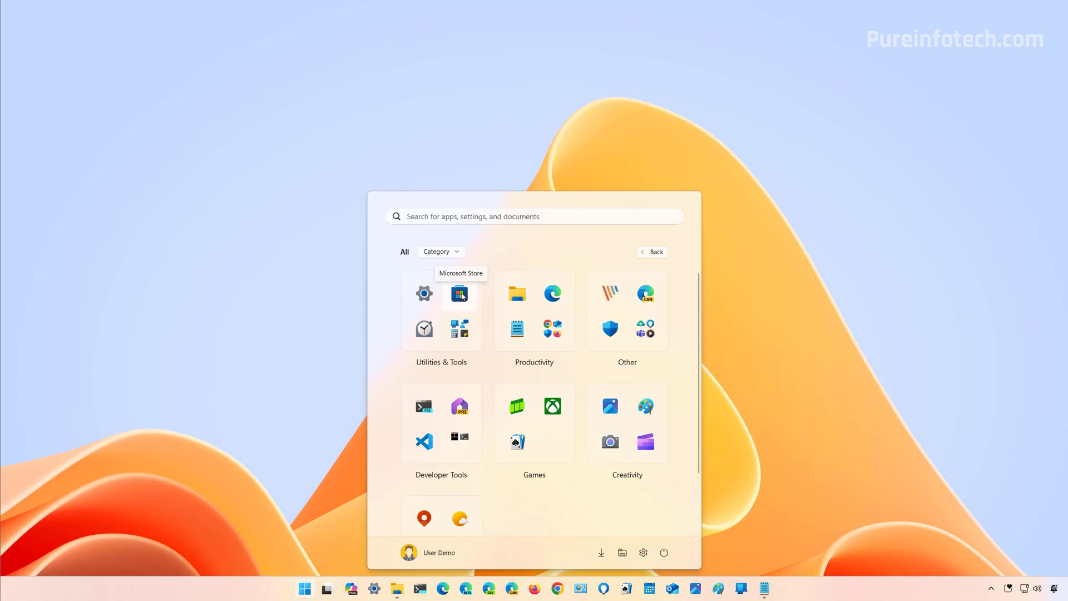
Lower the Accessibility text size slightly and move the Notepad Save as dialog to the left
key(Escape)
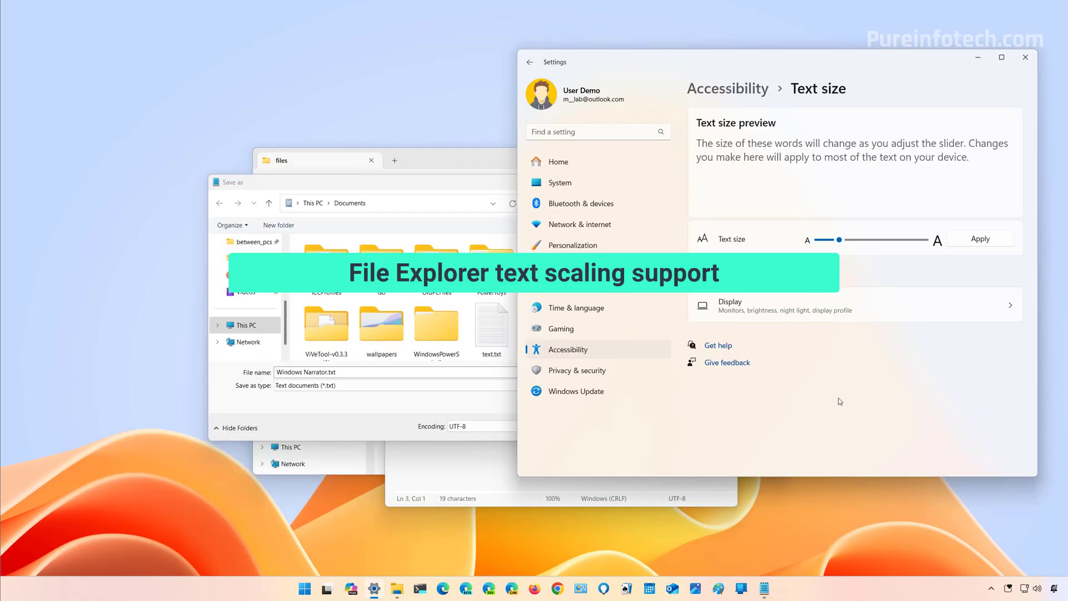
mouse_move(839, 240)
mouse_down()
mouse_move(818, 241)
mouse_move(831, 241)
mouse_up()
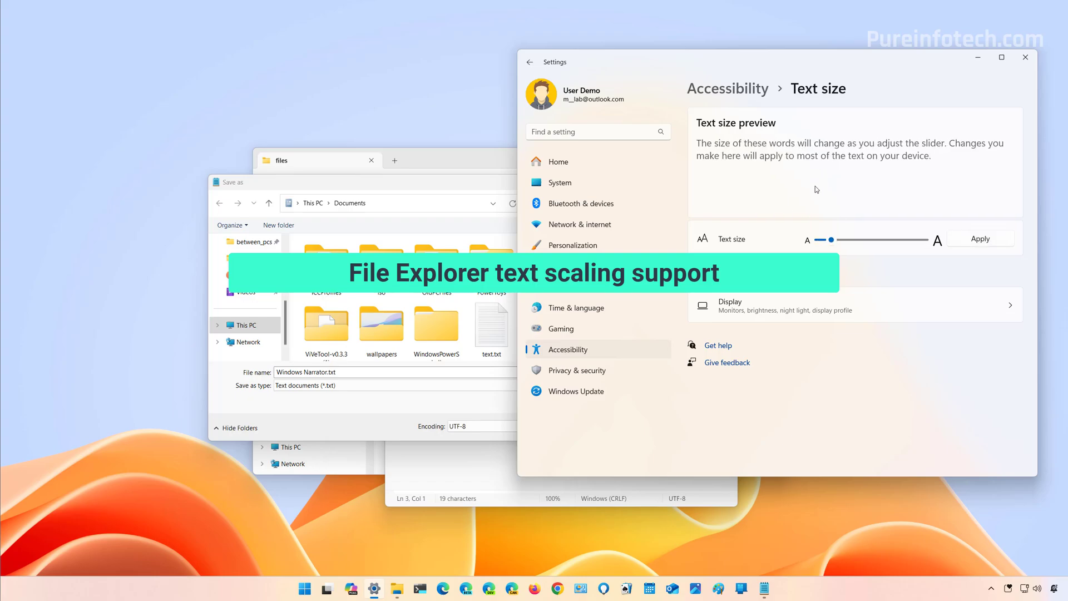
click(450, 186)
drag(449, 185, 336, 165)
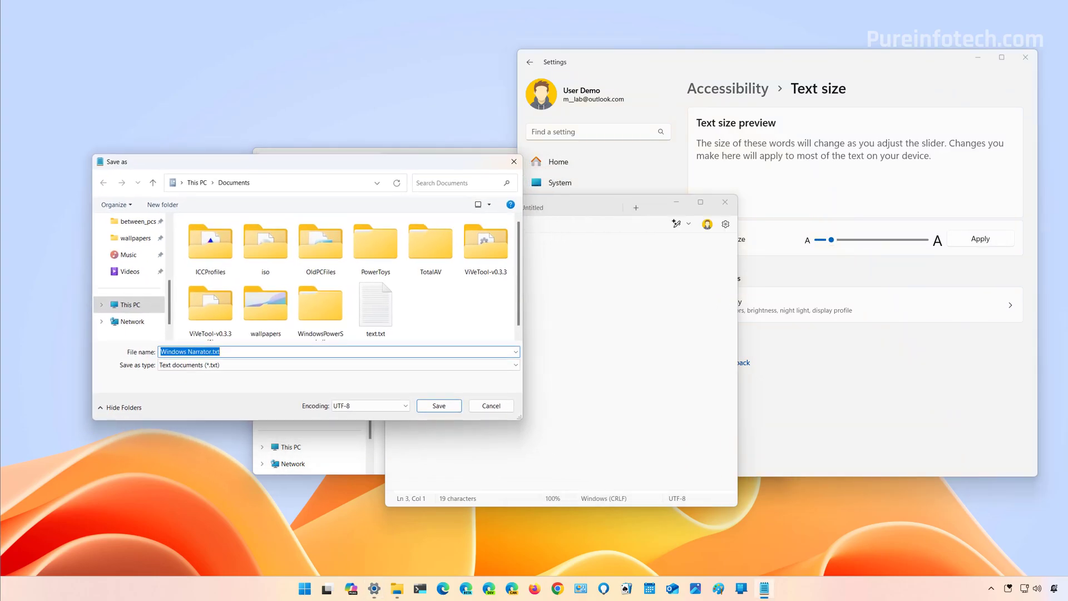